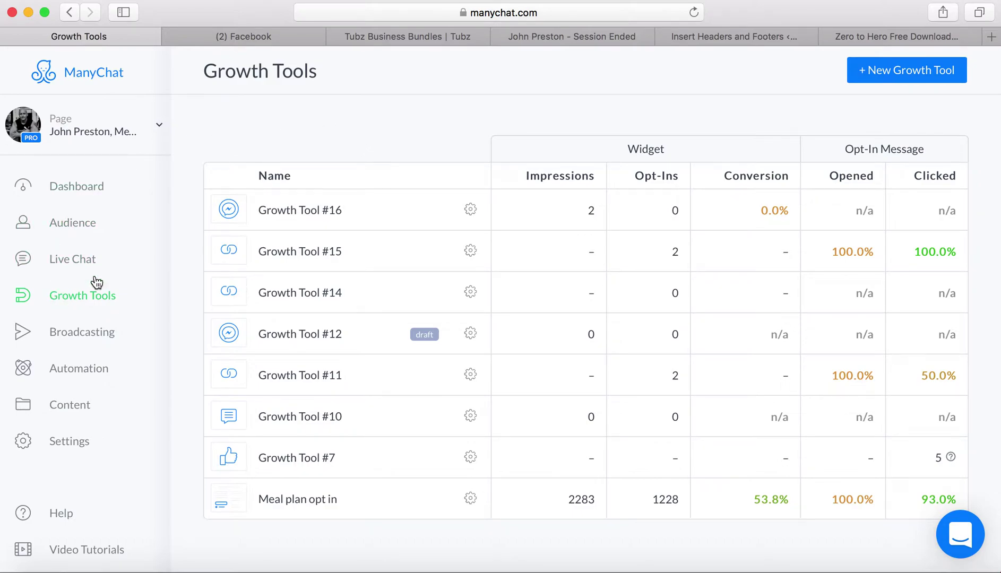
# Step: Start a new growth tool and pick the Customer Chat widget type under Other Growth Tools
pyautogui.click(894, 74)
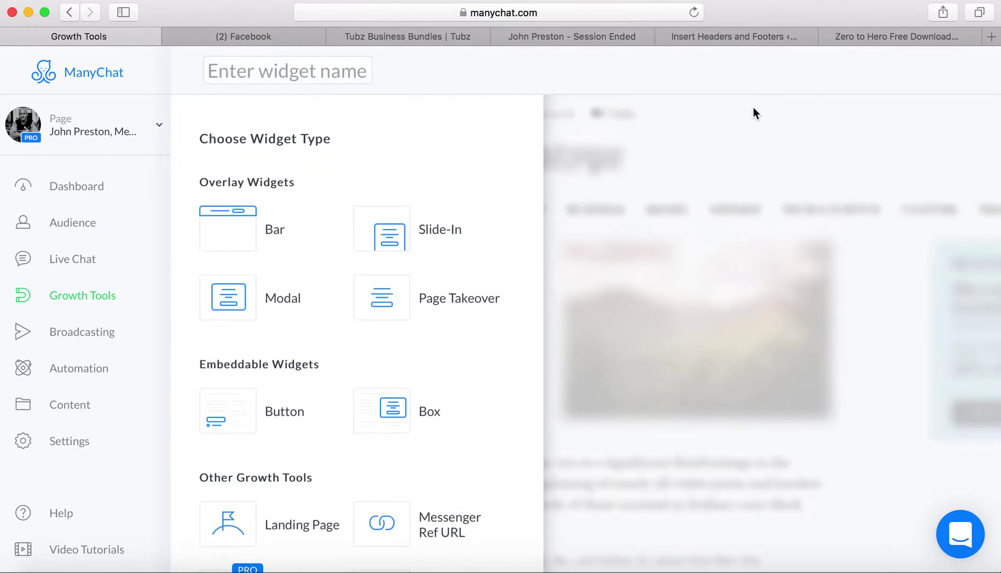
pyautogui.scroll(-3, 471, 261)
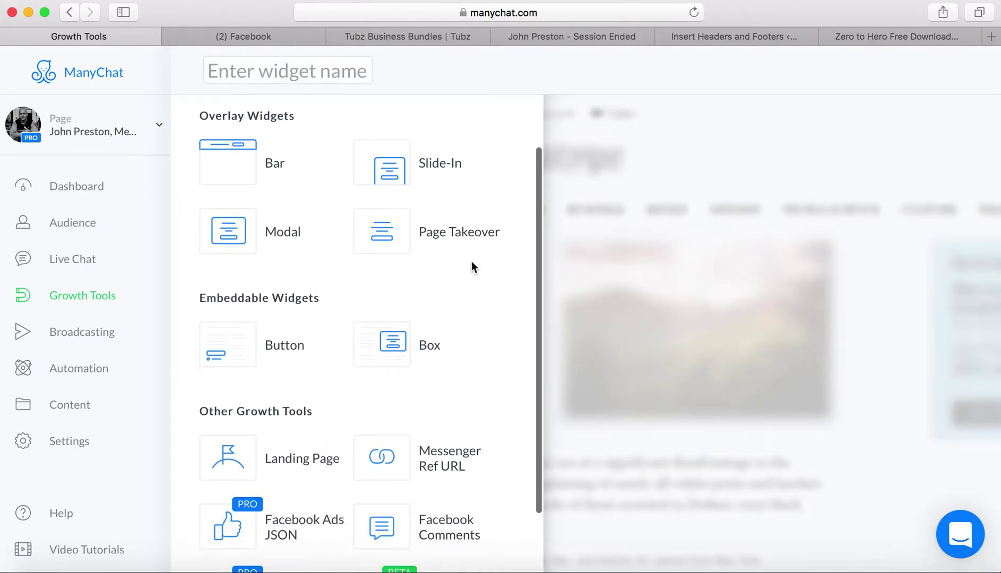
pyautogui.scroll(1, 472, 267)
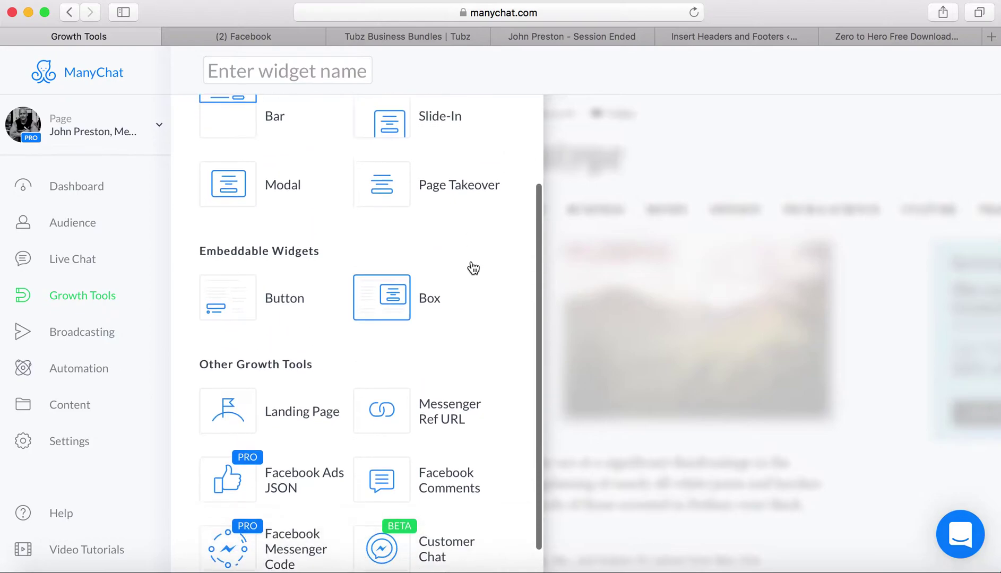
pyautogui.scroll(-1, 473, 269)
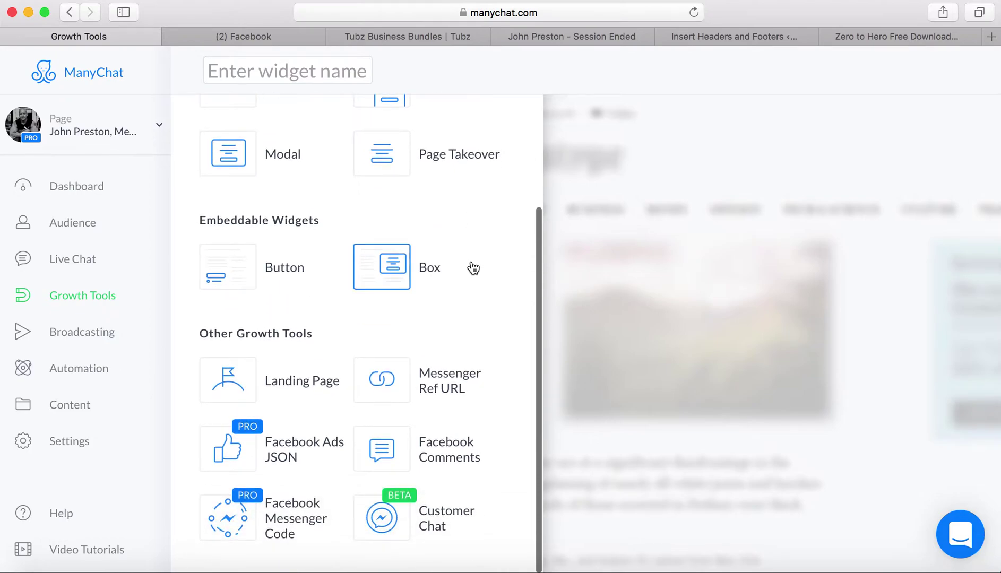
pyautogui.click(382, 522)
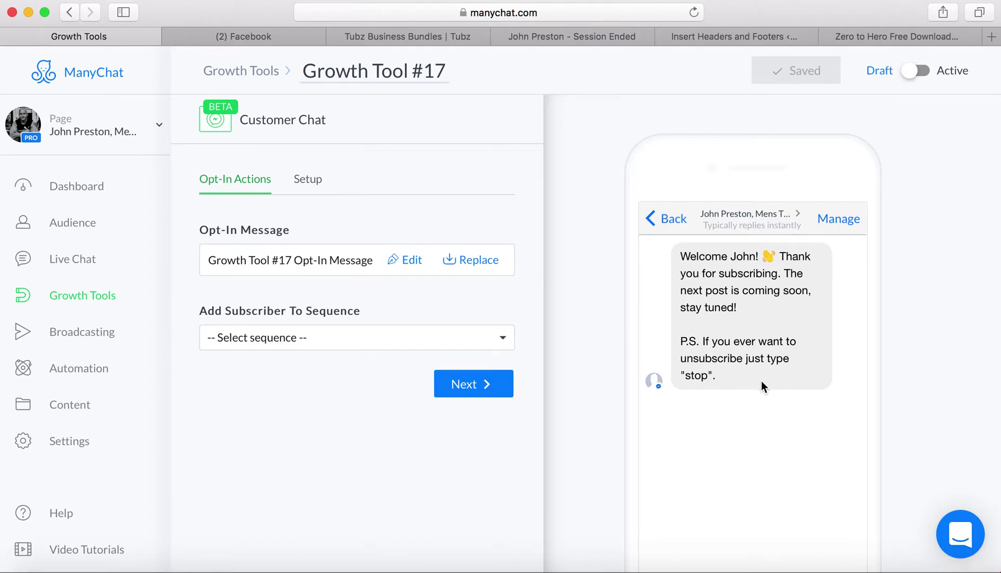
# Step: Replace the opt-in thank-you sentence with "How can I help today?", publish, and return to Growth Tool #17
pyautogui.click(410, 261)
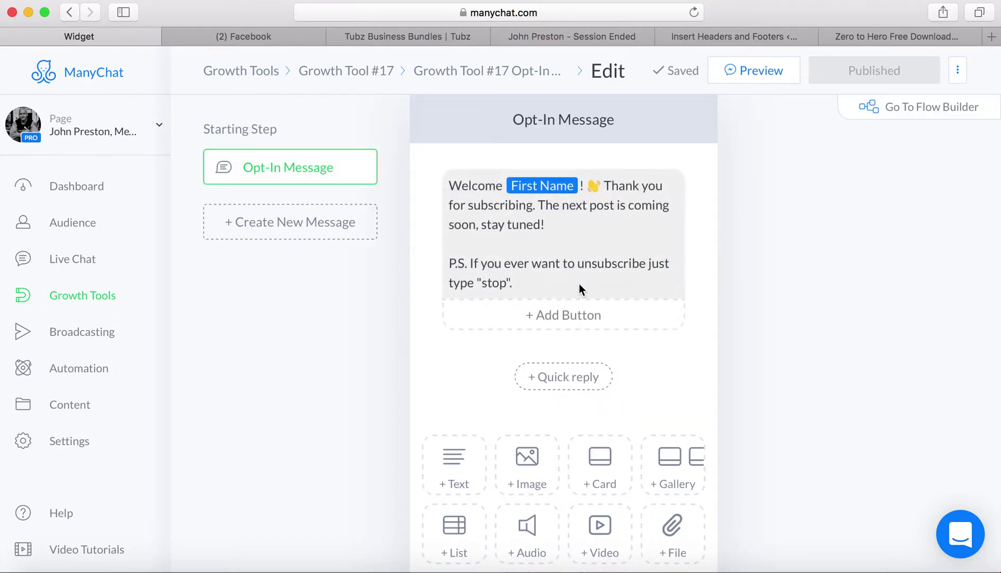
pyautogui.moveTo(587, 186); pyautogui.dragTo(605, 224)
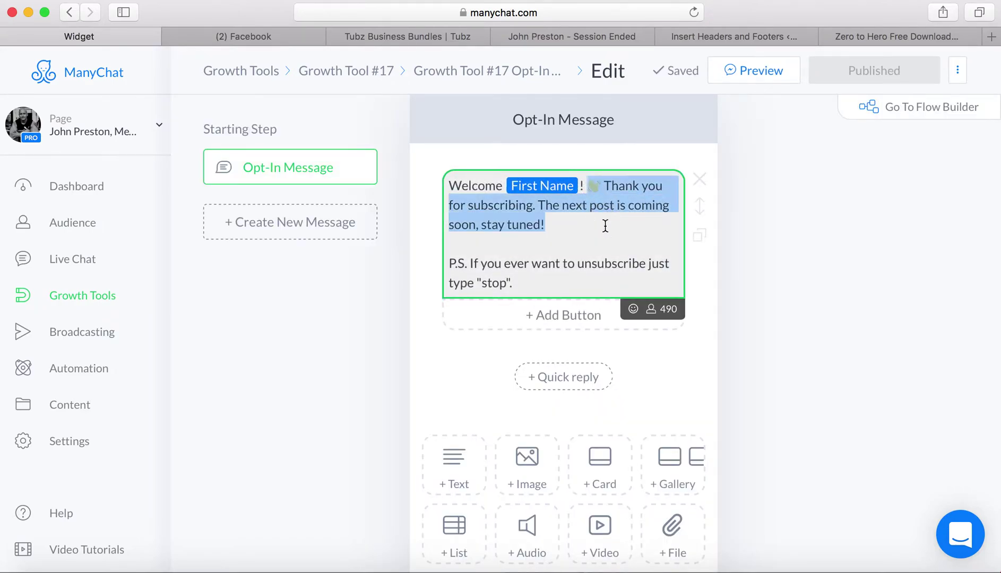
pyautogui.press('BackSpace')
pyautogui.write('How ')
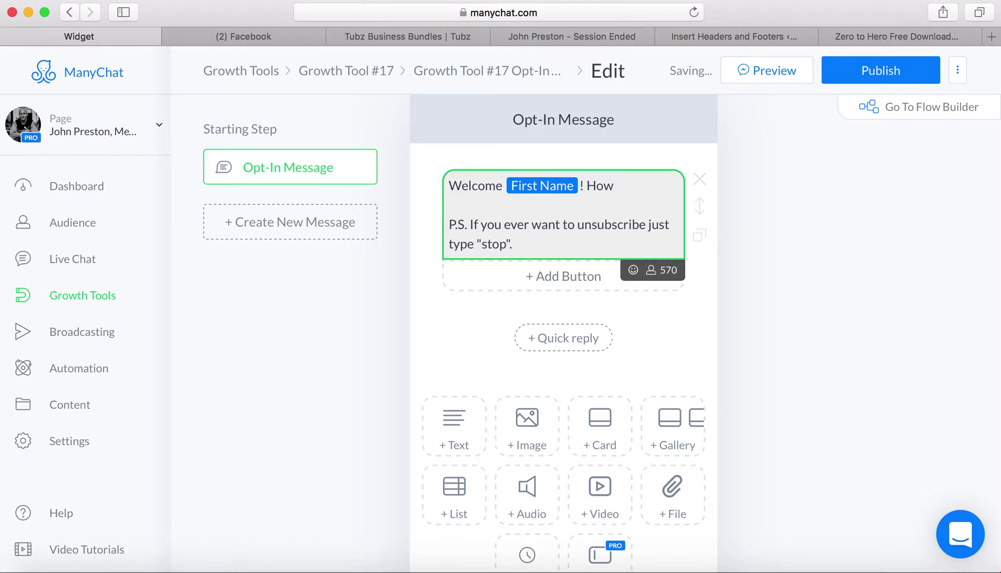
pyautogui.write('cat')
pyautogui.press('BackSpace')
pyautogui.press('BackSpace')
pyautogui.press('BackSpace')
pyautogui.write('ca')
pyautogui.write('n I help t')
pyautogui.write('oday?')
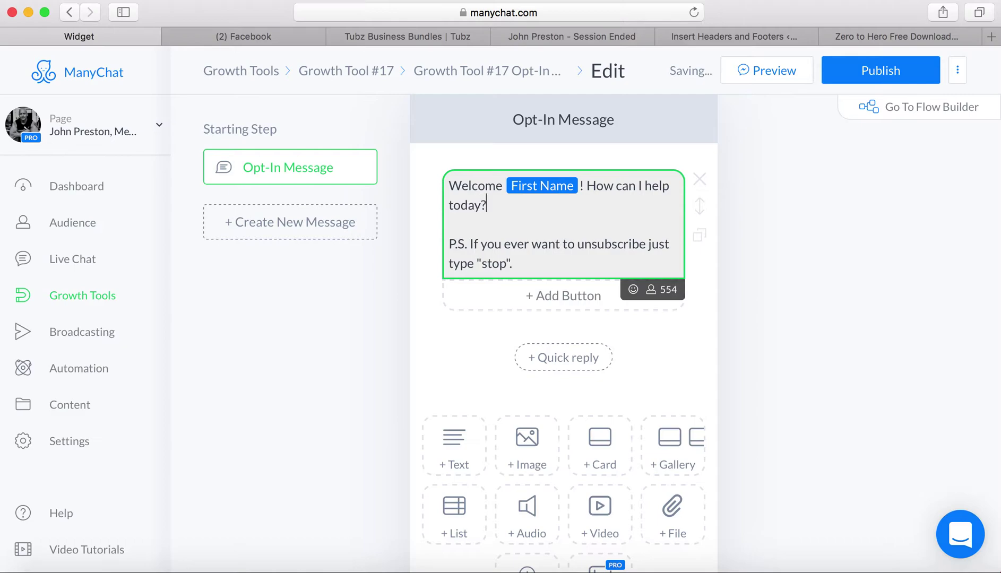
pyautogui.click(871, 70)
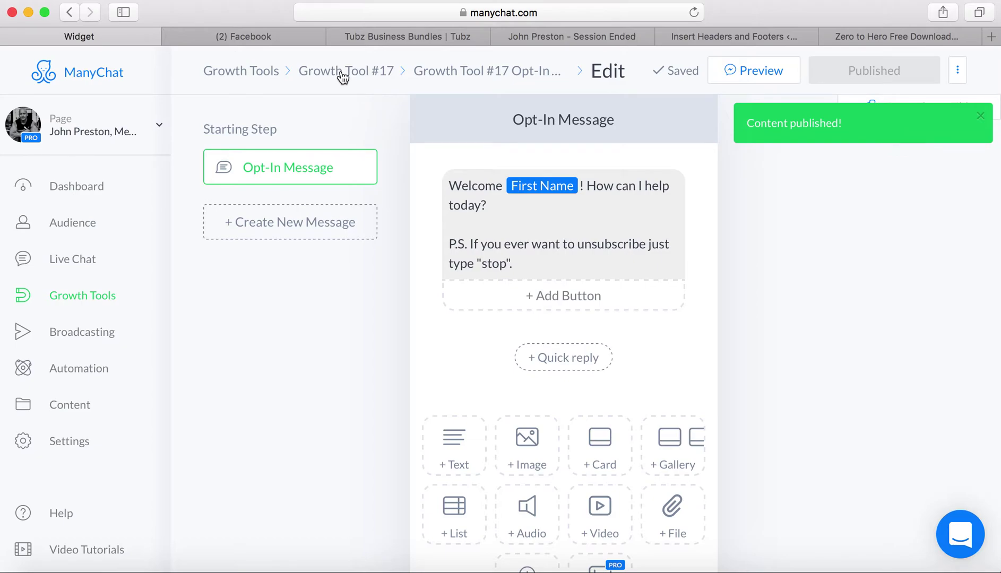
pyautogui.click(343, 71)
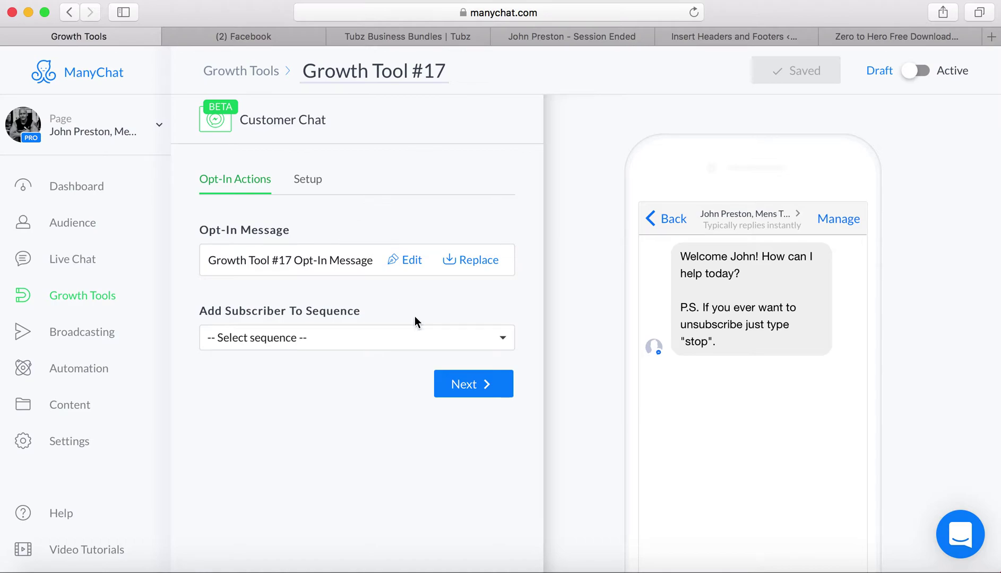
# Step: Copy the JavaScript snippet from the Setup Your Websites dialog, then close the dialog
pyautogui.click(466, 391)
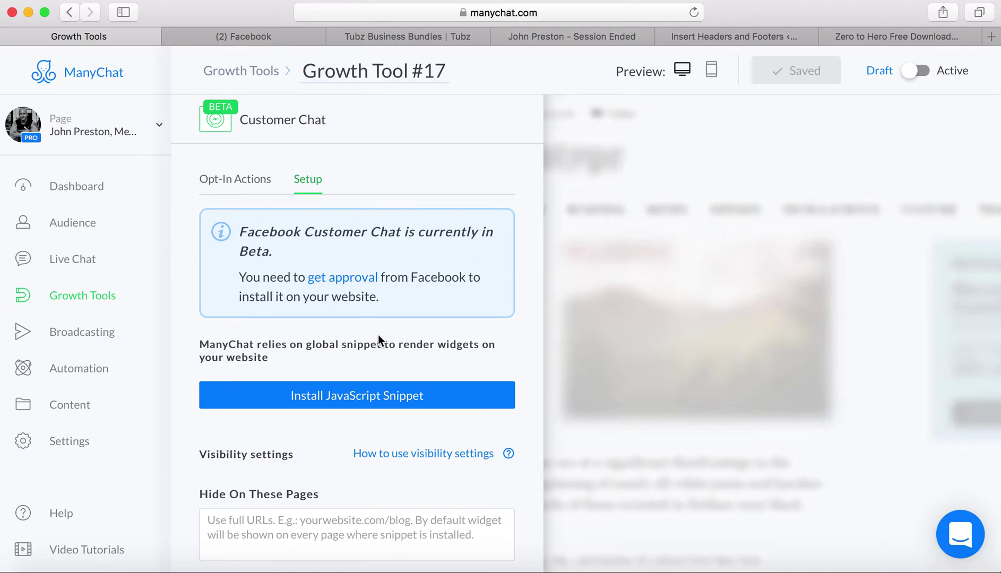
pyautogui.scroll(-1, 381, 334)
pyautogui.scroll(-2, 380, 335)
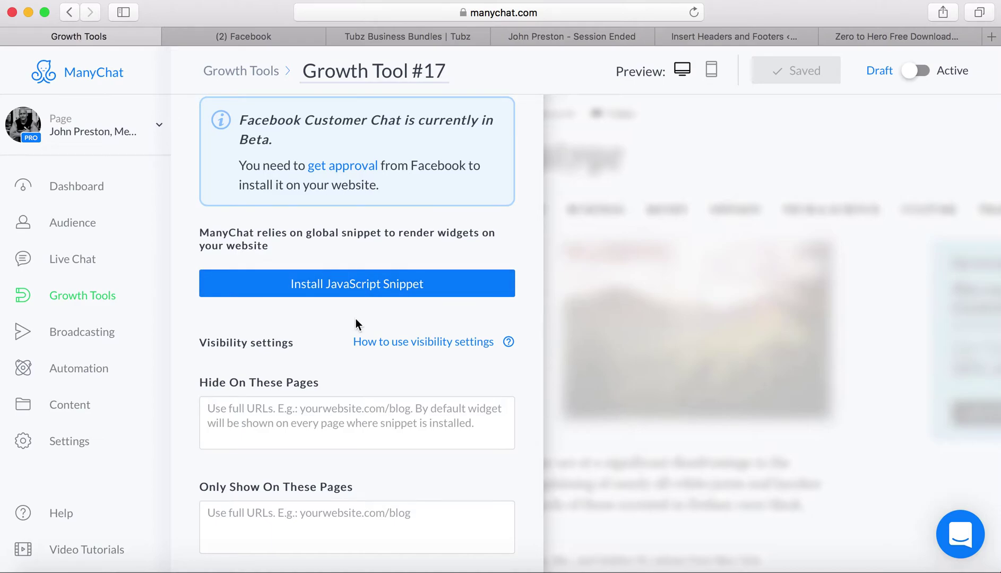
pyautogui.click(367, 285)
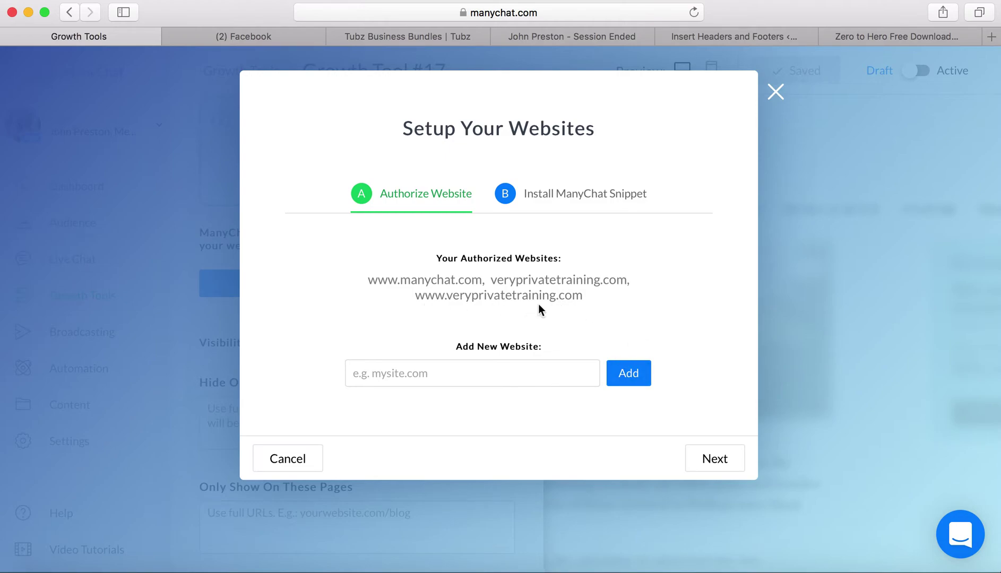
pyautogui.click(577, 200)
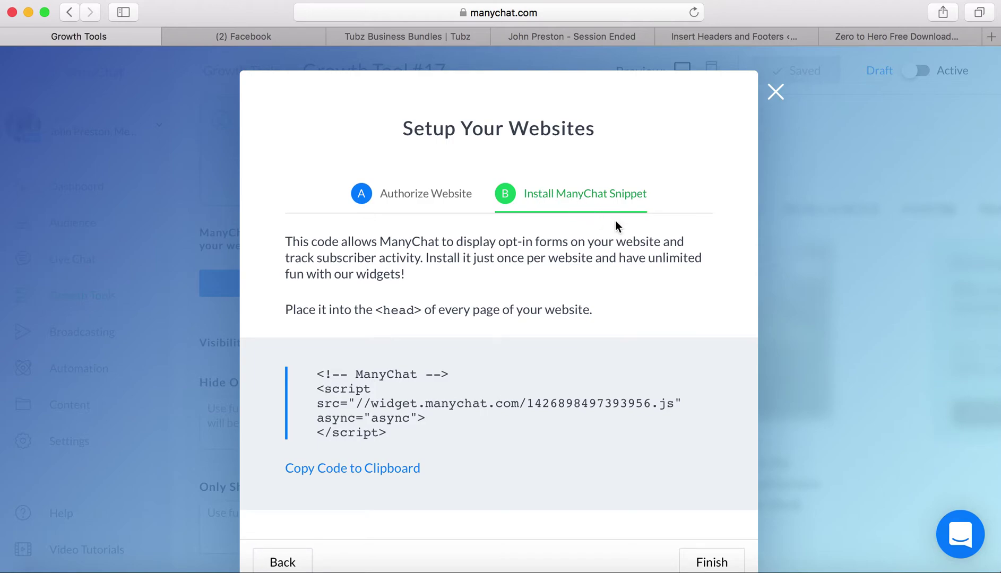
pyautogui.click(353, 470)
pyautogui.click(776, 92)
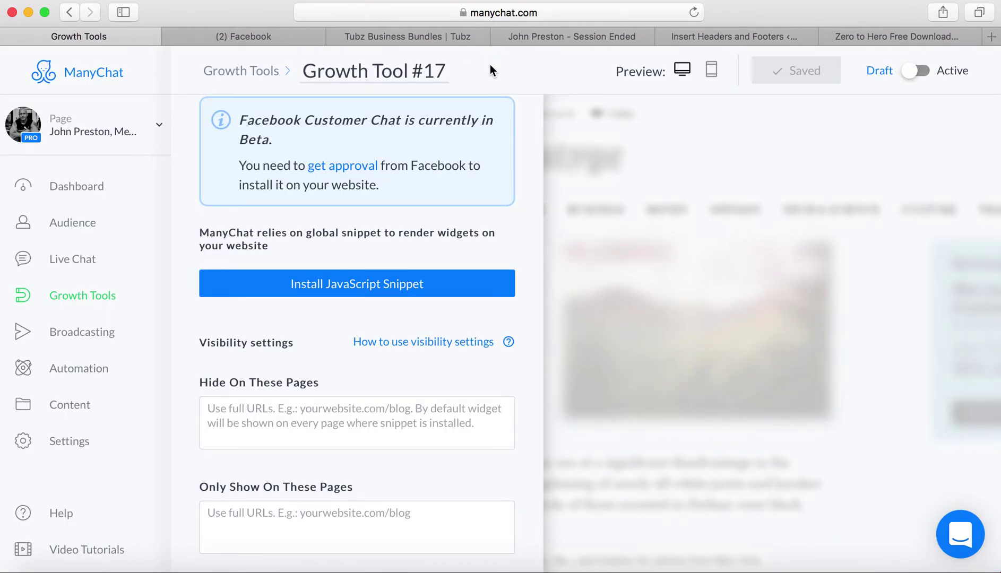
# Step: Place the ManyChat script in WordPress's Scripts in Header box, then go back to Growth Tool #17
pyautogui.click(688, 37)
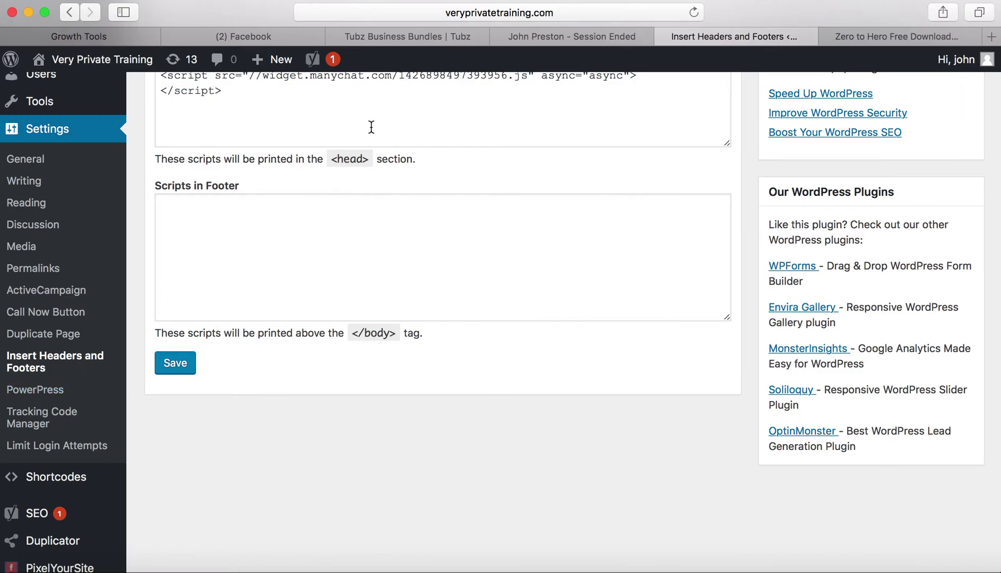
pyautogui.click(370, 127)
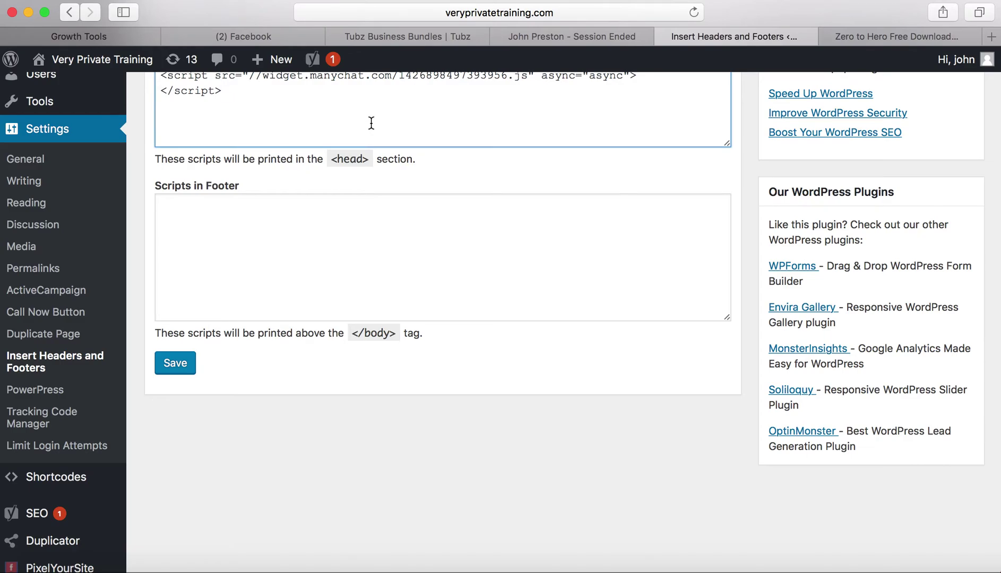
pyautogui.click(351, 436)
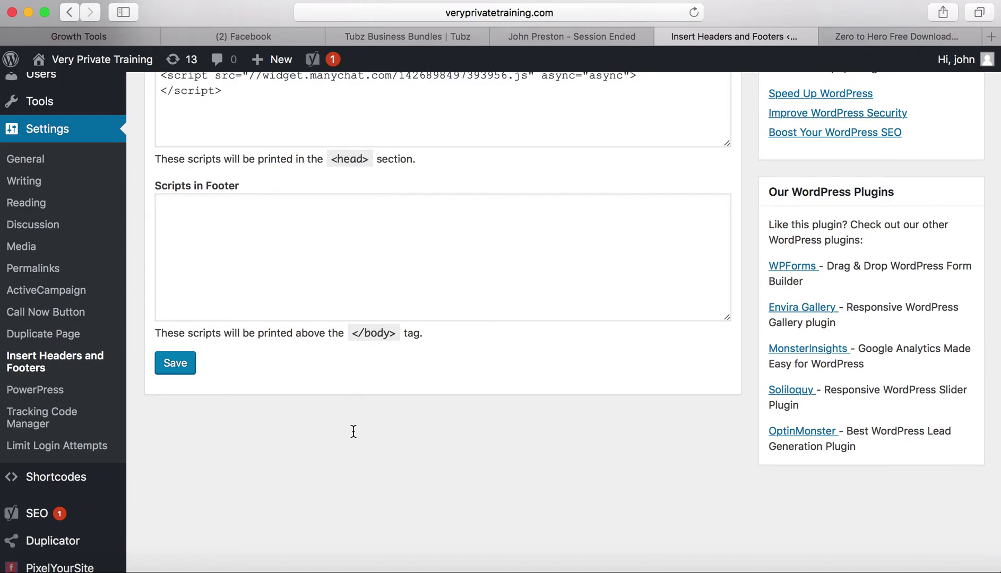
pyautogui.scroll(1, 354, 432)
pyautogui.scroll(-2, 354, 431)
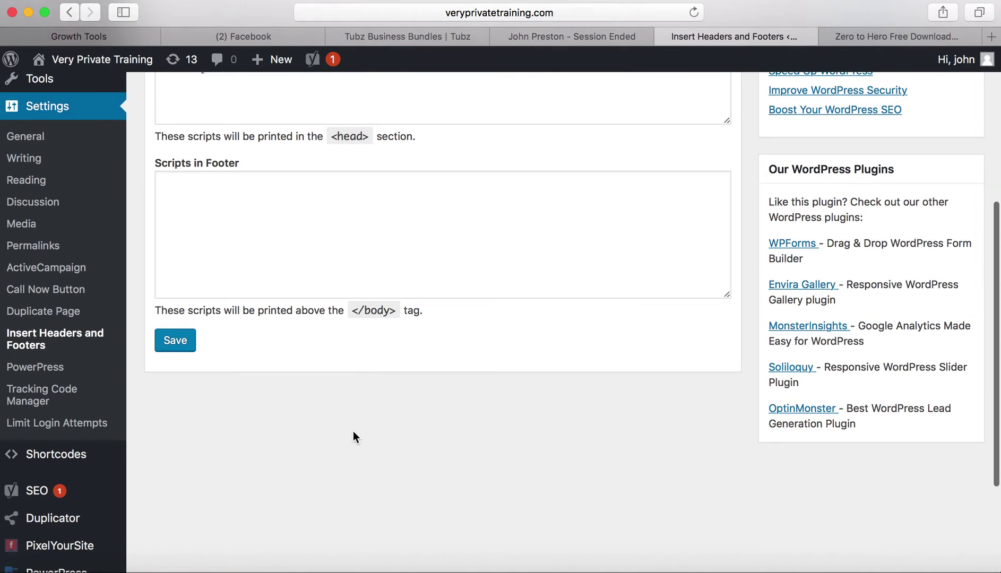
pyautogui.scroll(1, 352, 431)
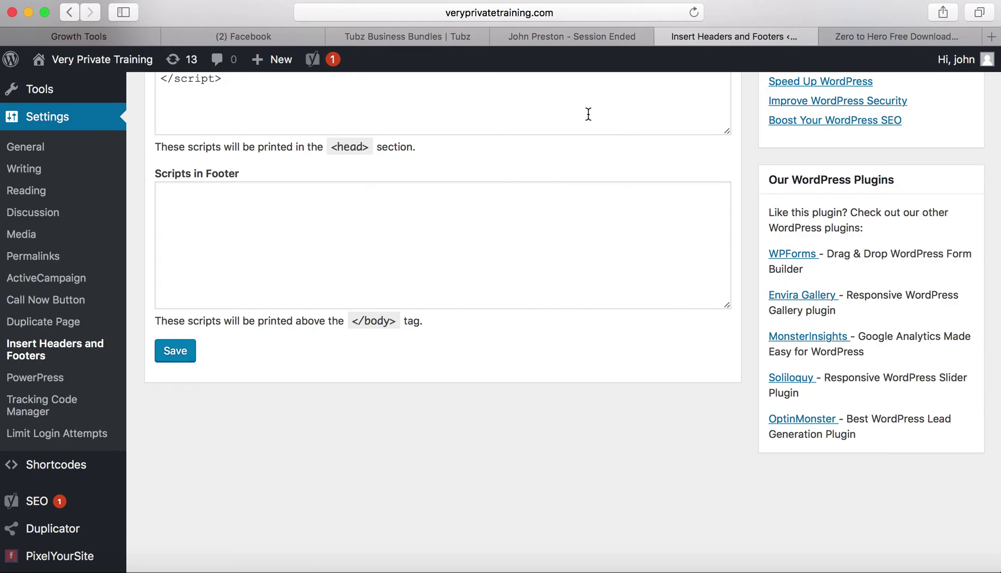
pyautogui.click(121, 36)
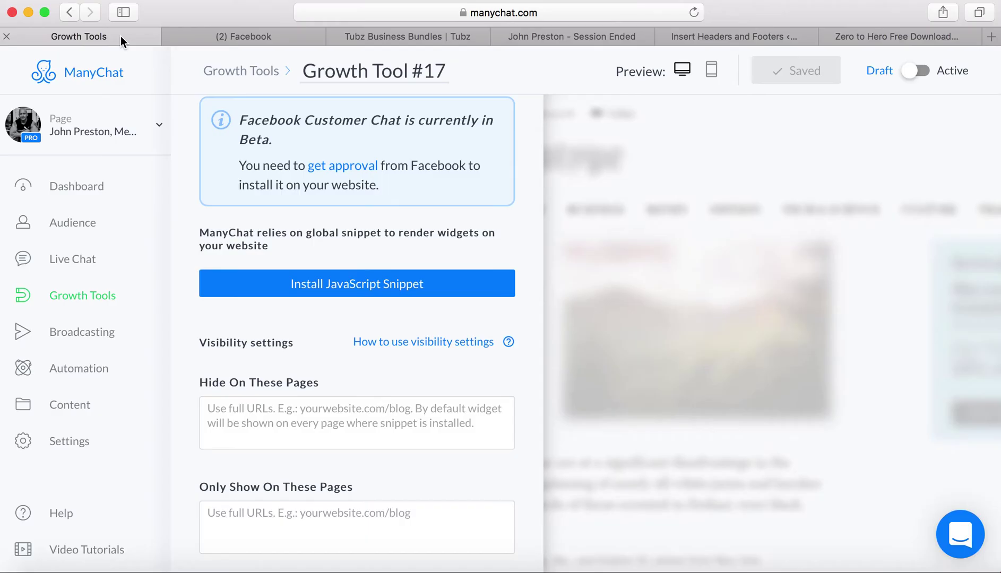
pyautogui.scroll(-2, 223, 279)
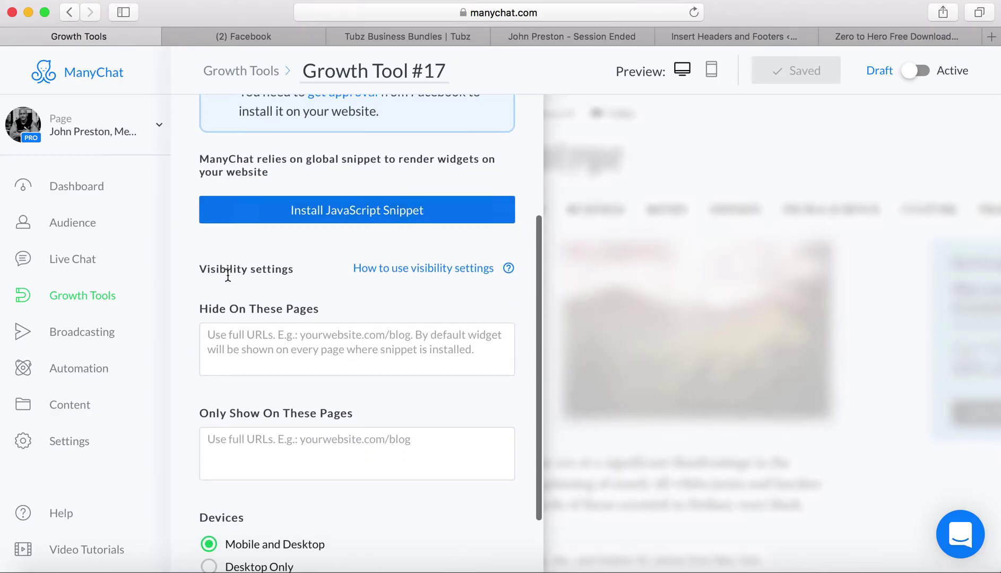
pyautogui.scroll(-2, 352, 285)
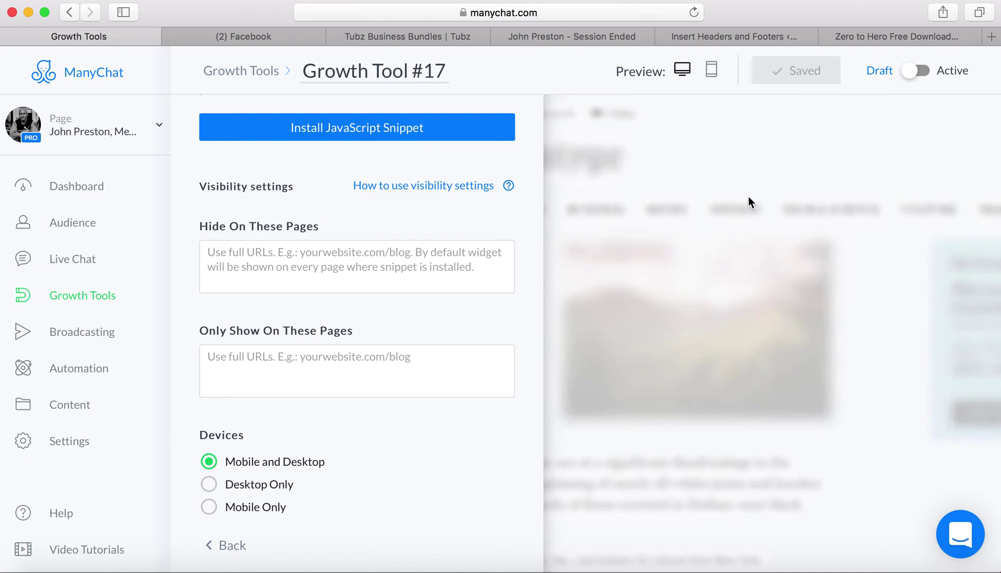
# Step: Check that the Zero to Hero Free Download page shows the "Hi! How can we help you?" chat widget
pyautogui.click(898, 35)
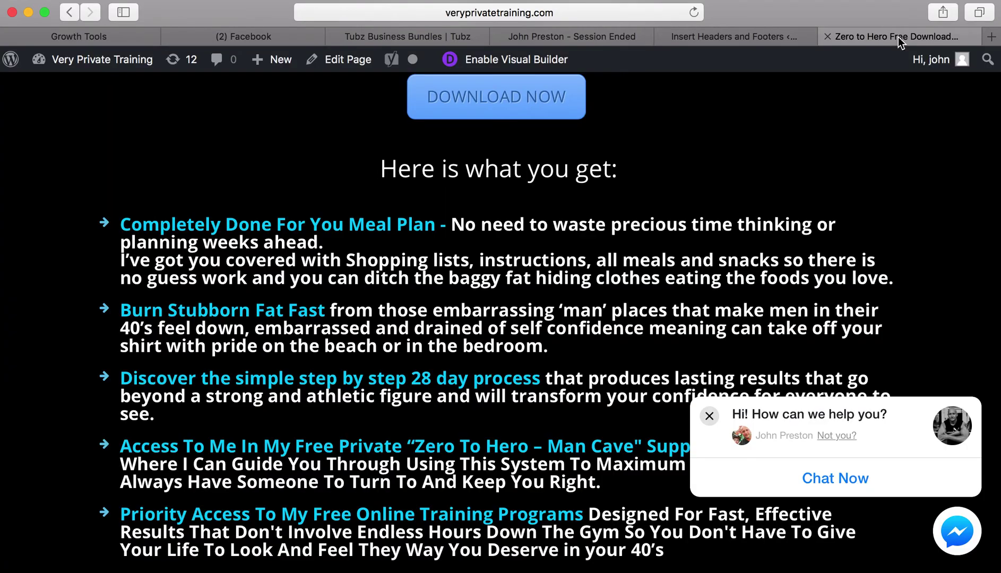
pyautogui.scroll(3, 799, 191)
pyautogui.scroll(3, 799, 190)
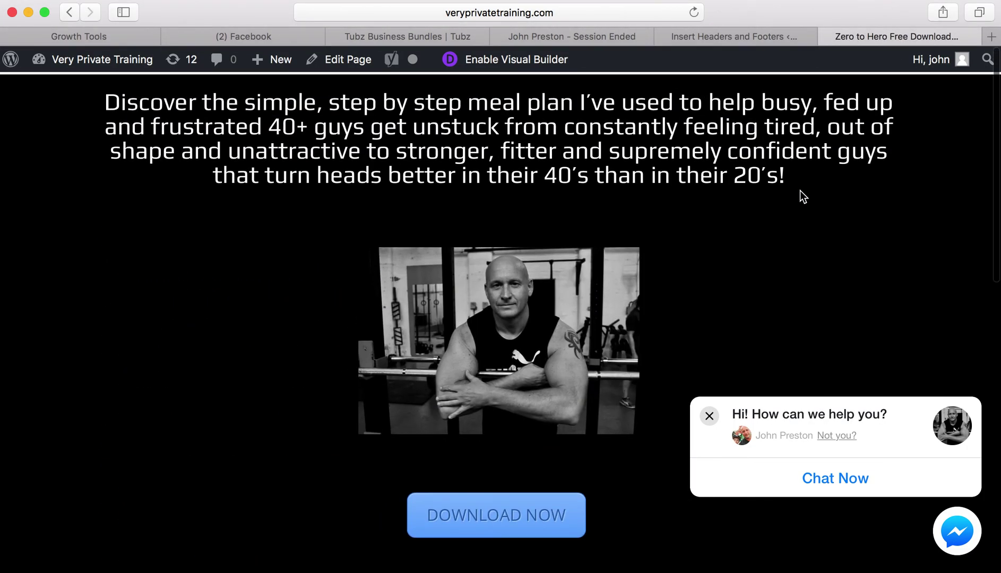
pyautogui.scroll(-3, 800, 190)
pyautogui.scroll(-4, 800, 191)
pyautogui.scroll(-2, 799, 190)
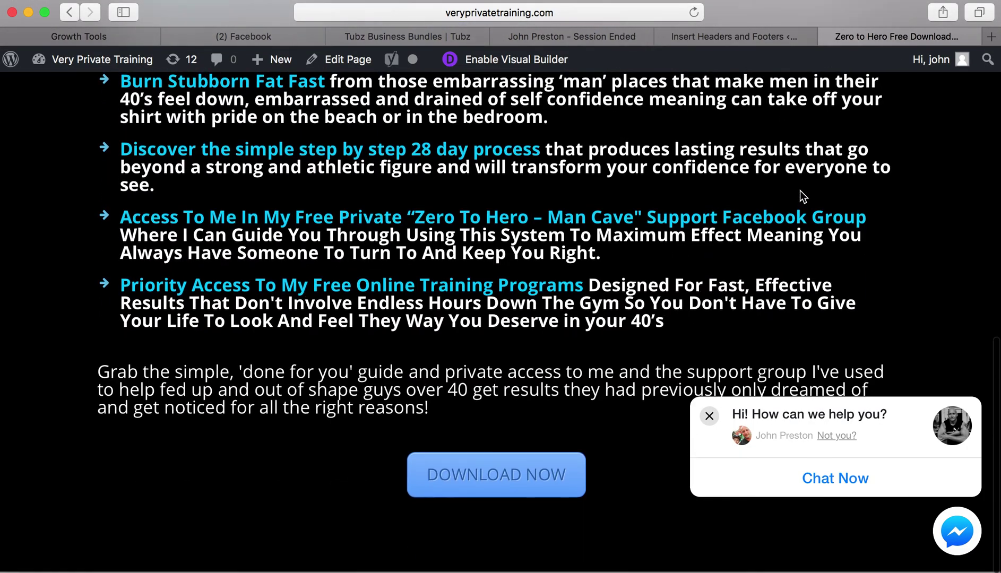
pyautogui.scroll(5, 799, 191)
pyautogui.scroll(-5, 801, 196)
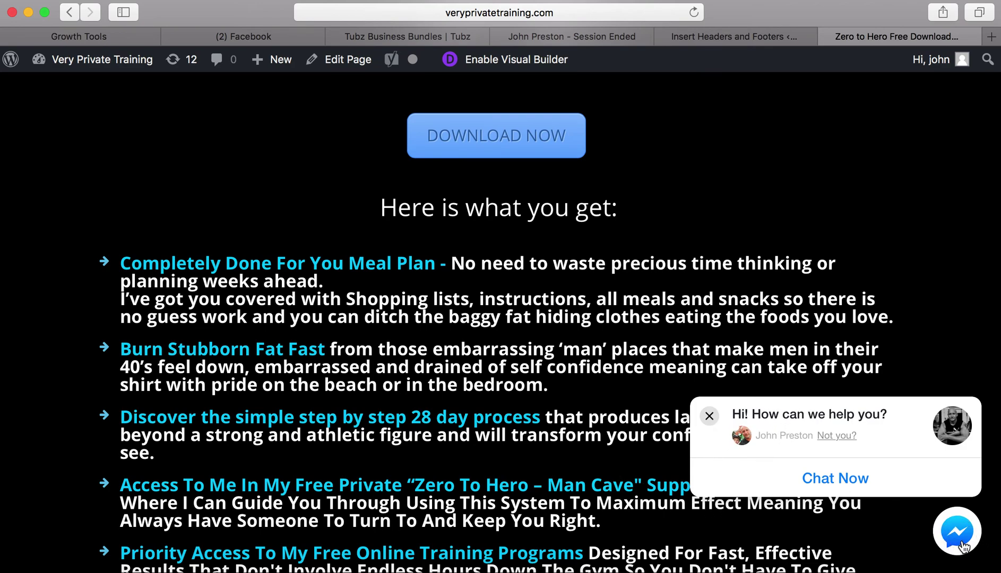
pyautogui.scroll(5, 872, 535)
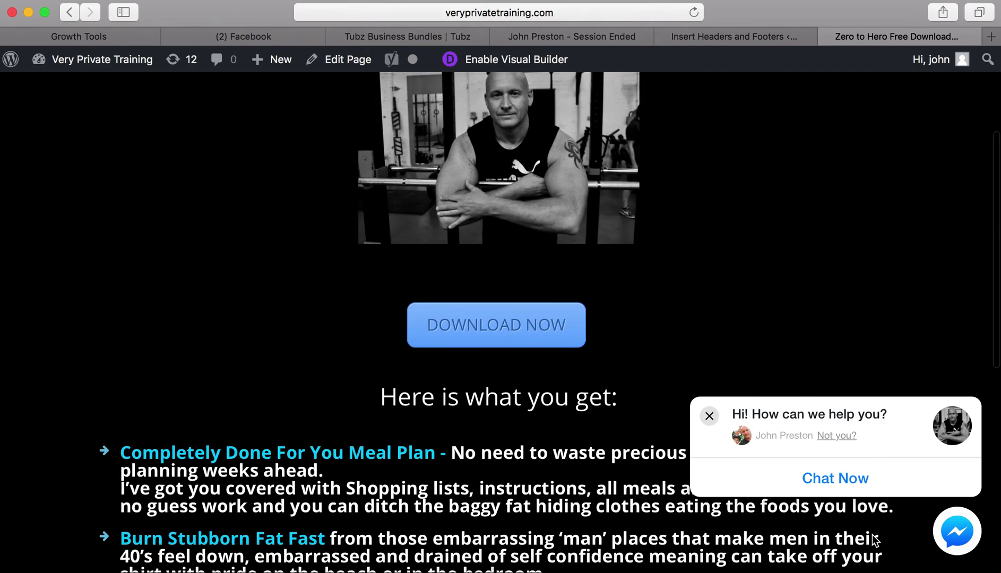
pyautogui.scroll(4, 871, 535)
pyautogui.scroll(-3, 872, 534)
pyautogui.scroll(-5, 872, 535)
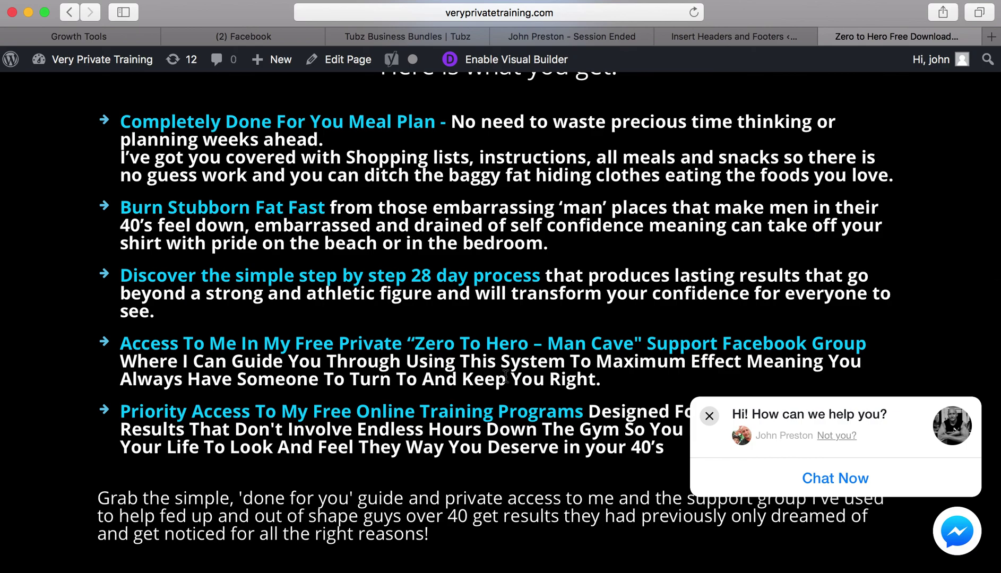
pyautogui.scroll(2, 507, 378)
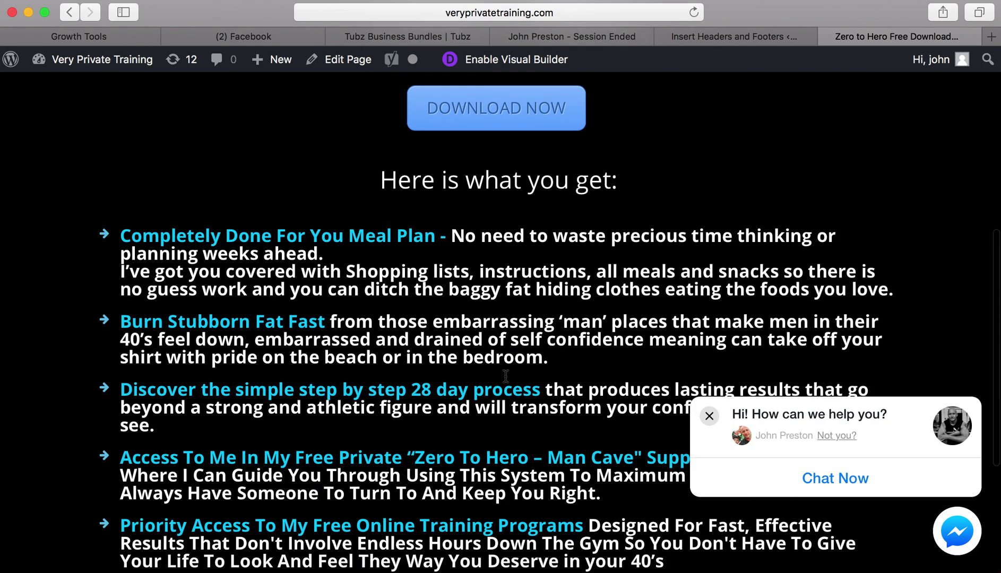
pyautogui.scroll(3, 506, 378)
pyautogui.scroll(3, 507, 378)
pyautogui.scroll(-3, 506, 379)
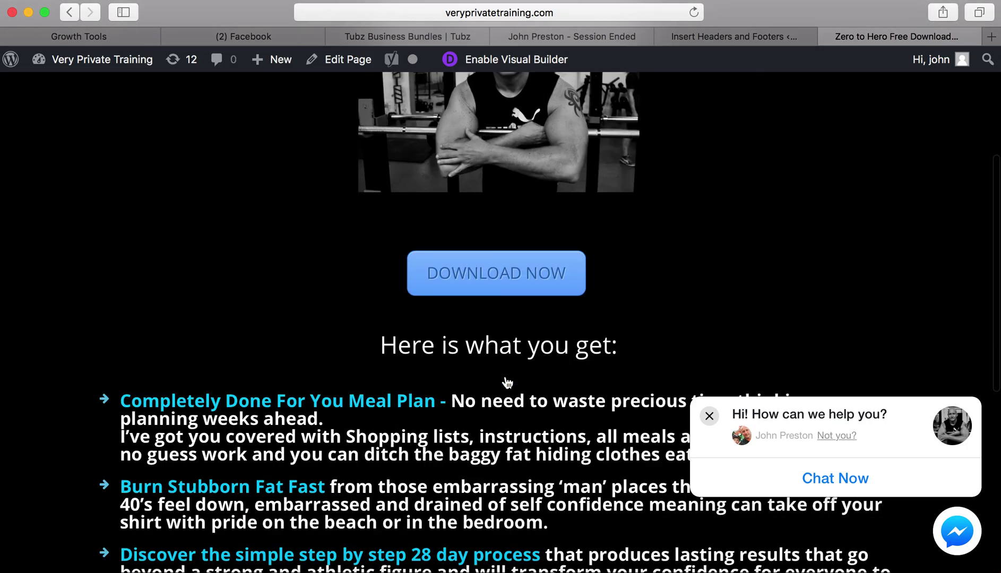
pyautogui.scroll(3, 507, 382)
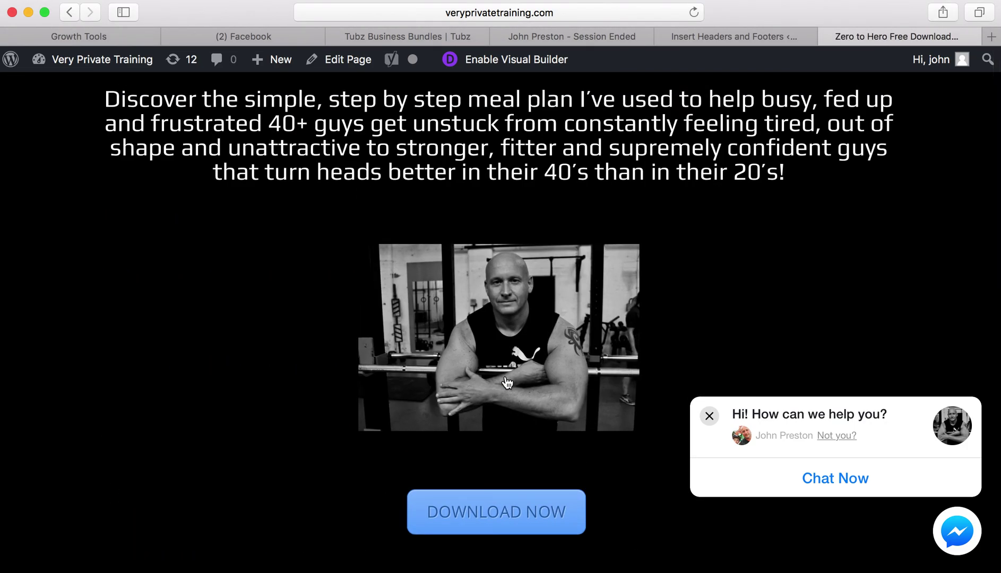